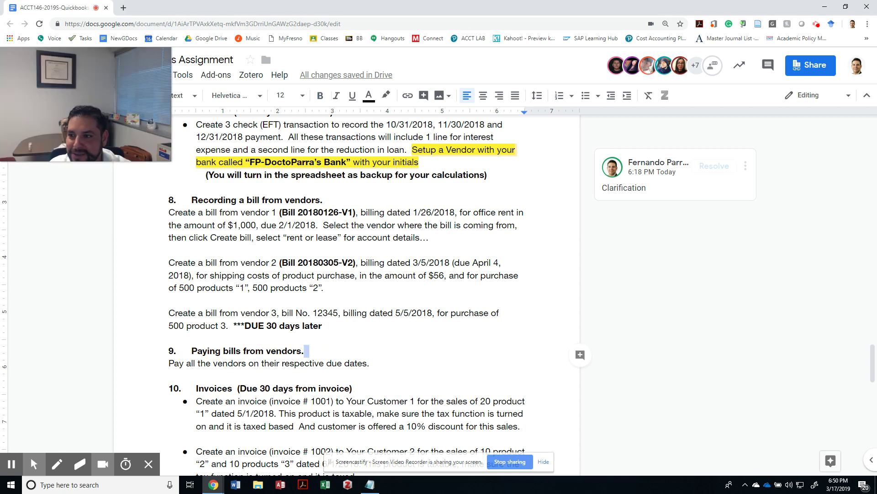
- Switch from the Google Docs assignment instructions to the QuickBooks dashboard for 'Dr. Parras Class'
key(alt+Tab)
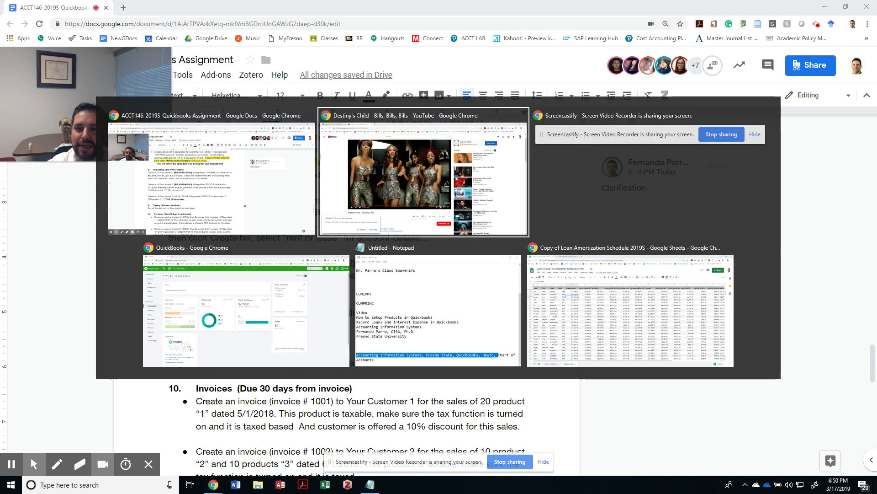
key(alt+Tab)
key(alt+Tab)
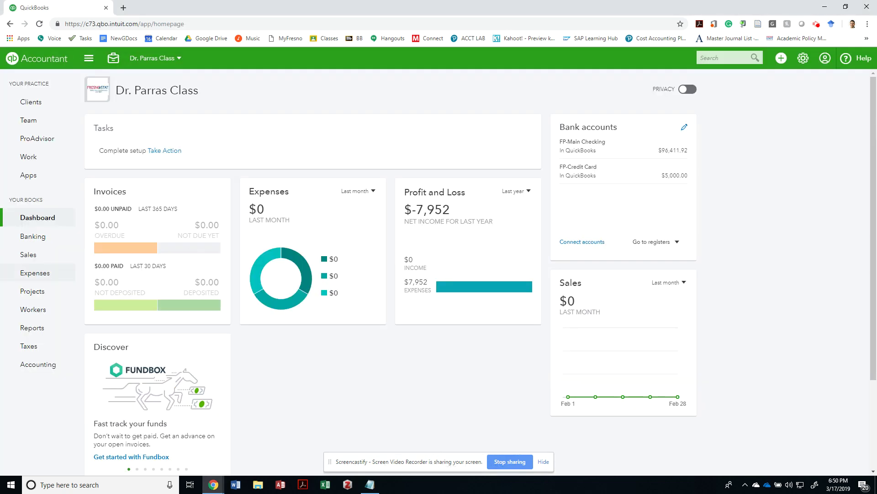
- Review vendor open balances and the $1,000 vendor's payment options, then view Expense Transactions
mouse_move(35, 272)
click(96, 294)
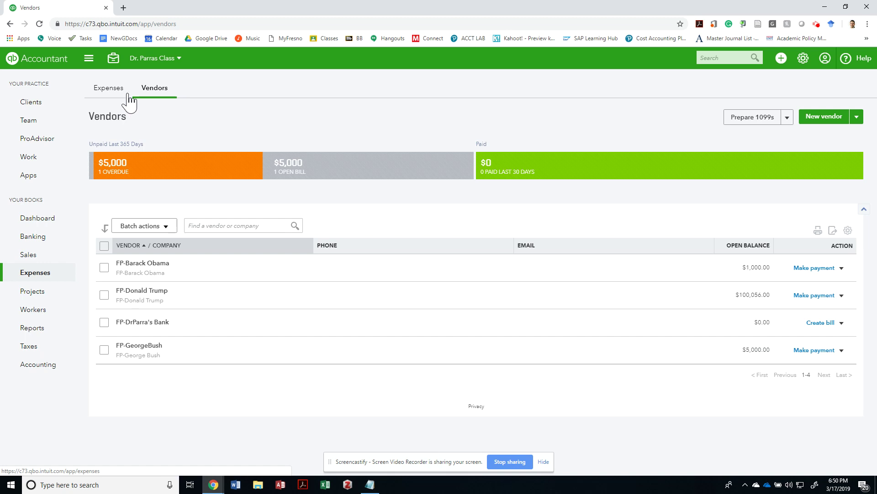
click(841, 268)
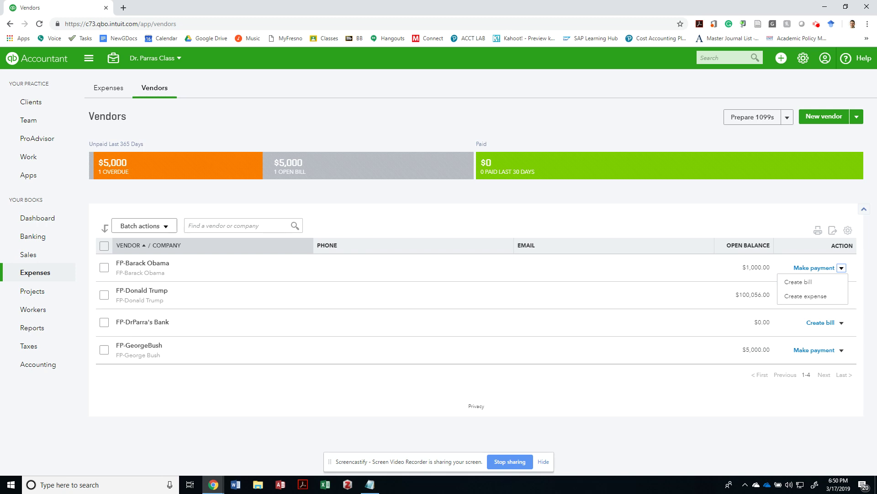
click(105, 93)
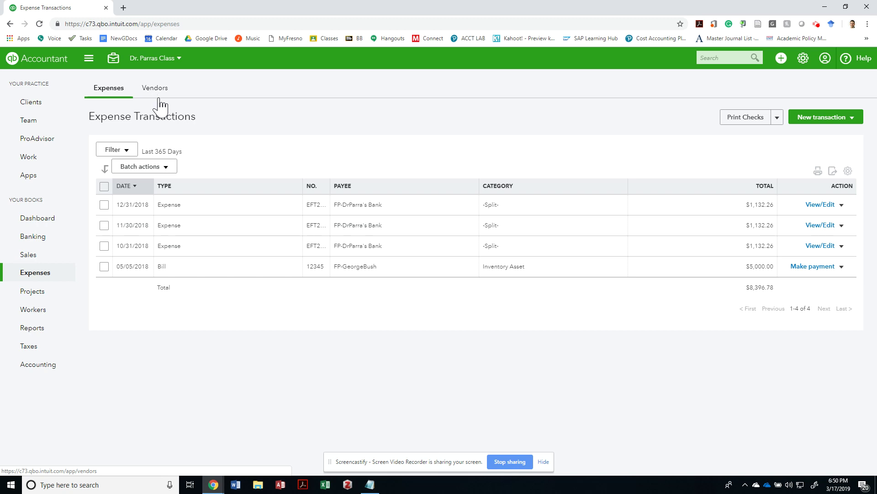
- Filter the expense list with a January 2018 start date and apply it
click(124, 151)
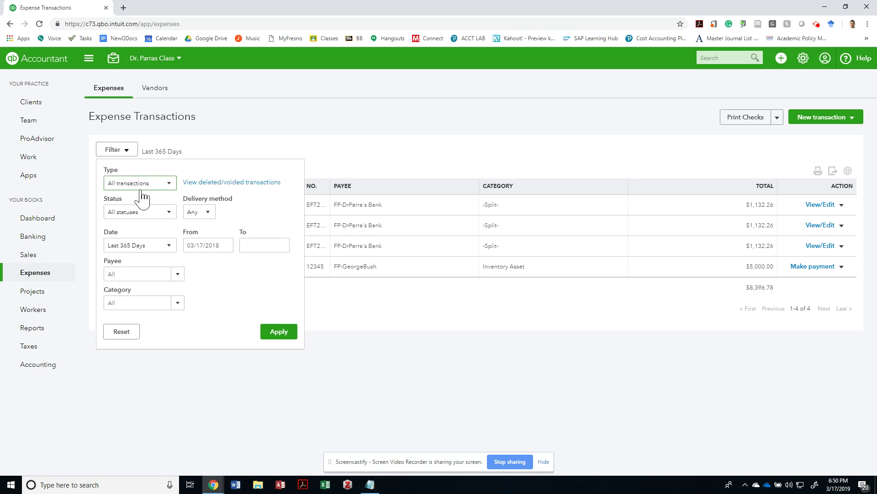
click(226, 245)
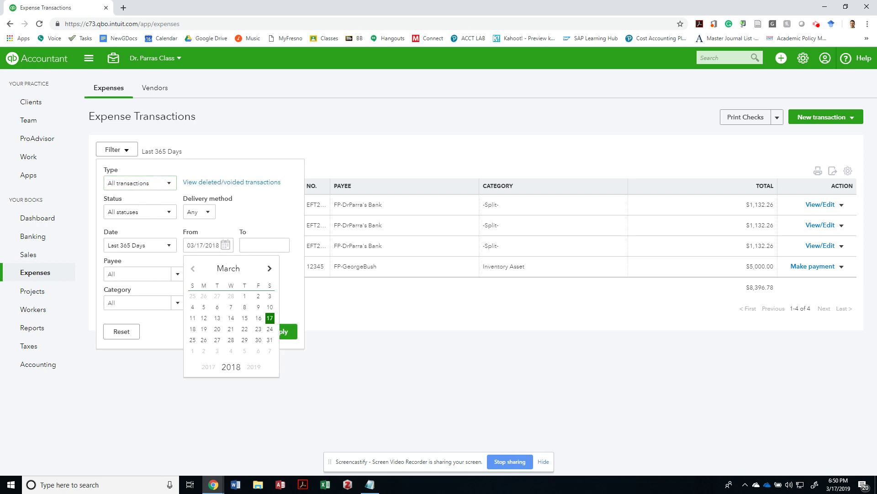
click(193, 268)
click(193, 269)
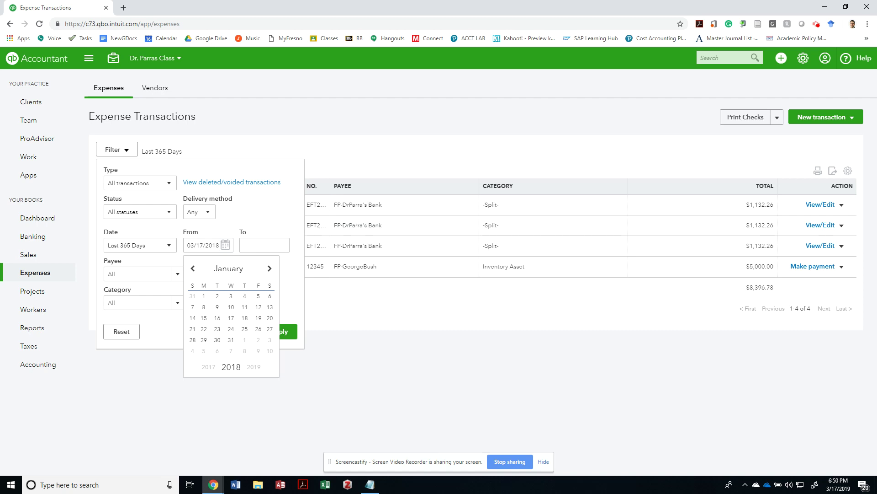
click(204, 296)
click(280, 332)
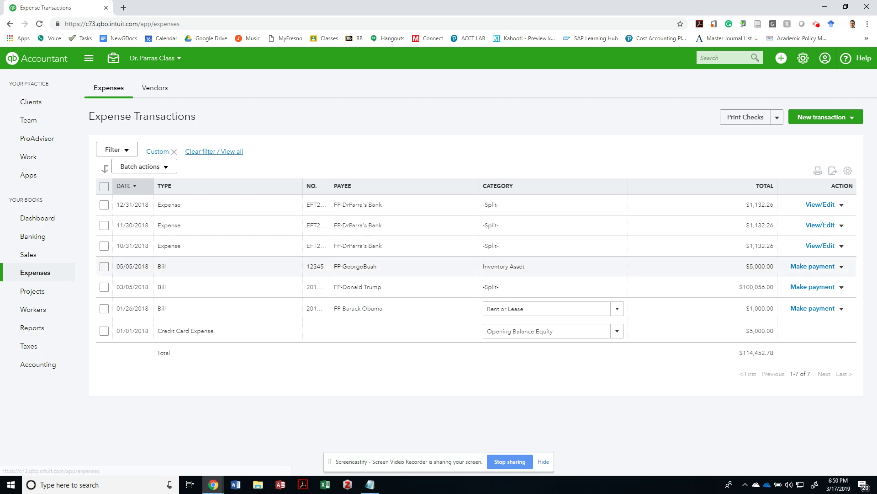
- Select, then clear, the 05/05/2018, 03/05/2018 and 01/26/2018 bills
click(104, 266)
click(104, 287)
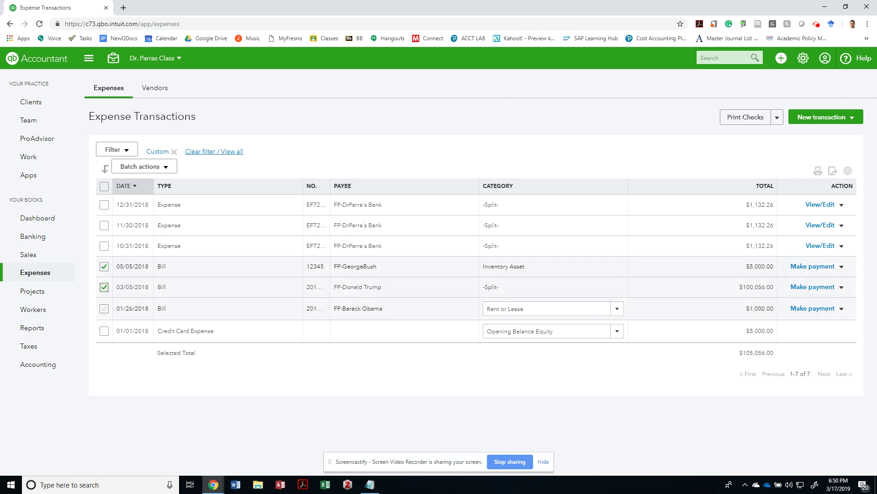
click(104, 308)
click(104, 308)
click(105, 287)
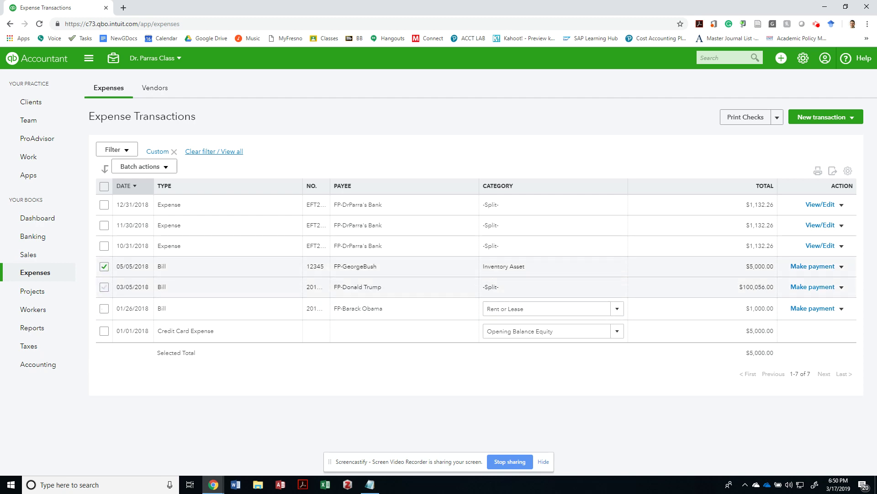
click(104, 266)
click(104, 287)
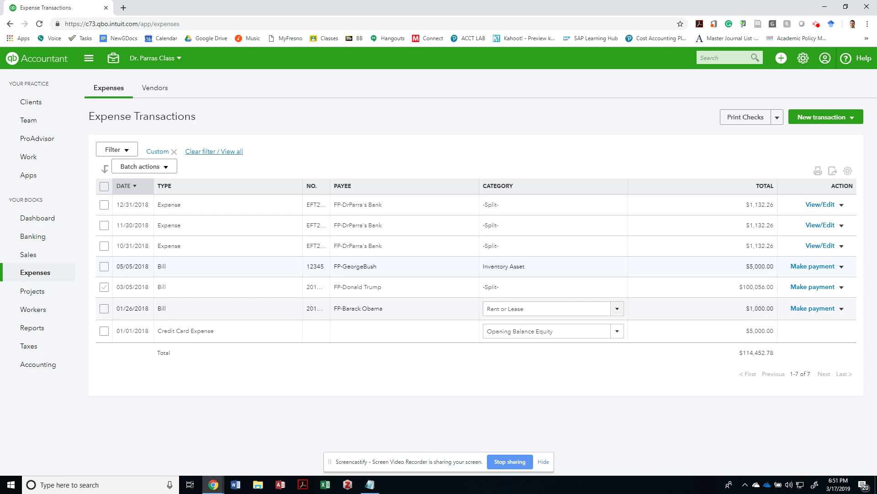
- Pay the $1,000 01/26/2018 bill with payment date 02/01/2018, its due date, and save
click(812, 308)
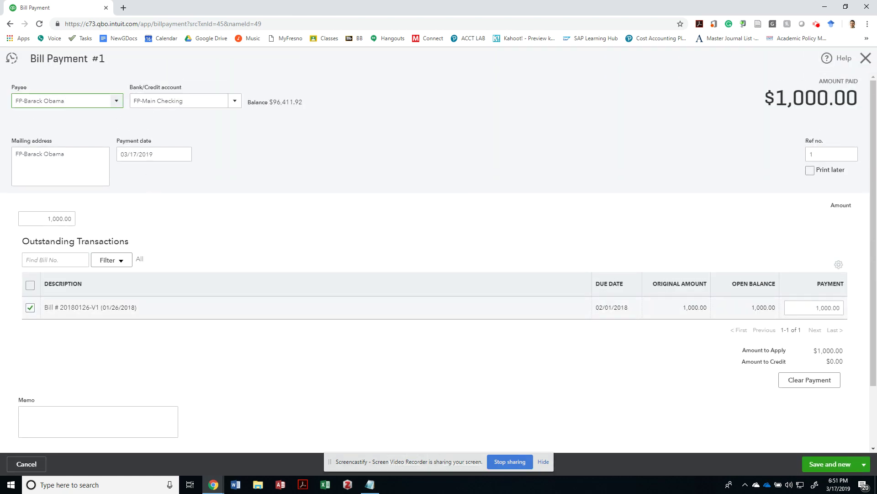
drag(628, 307, 599, 307)
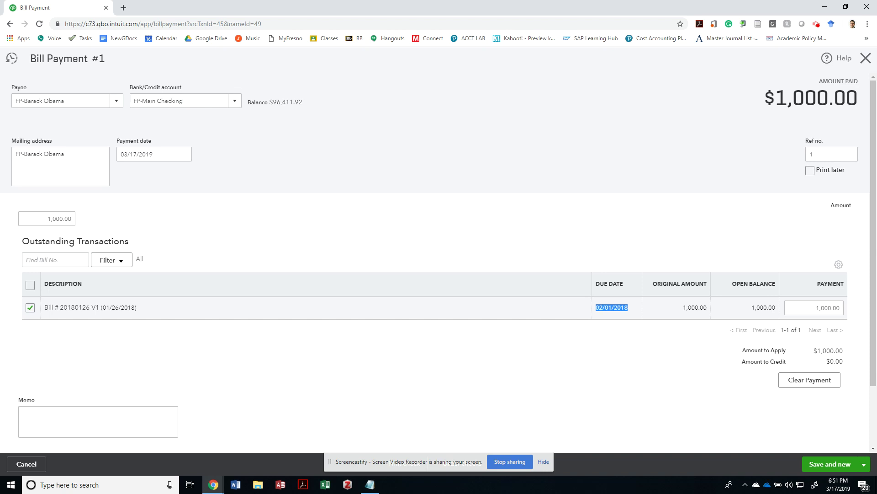
click(170, 154)
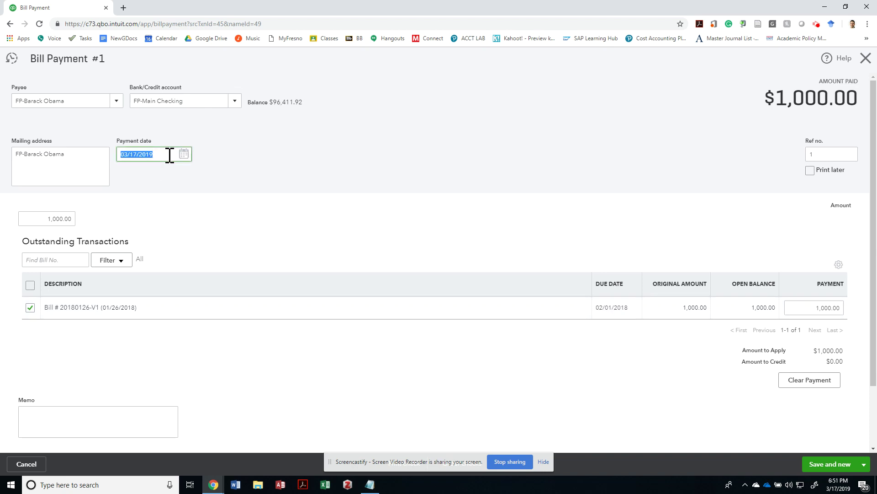
text(02/01/2018)
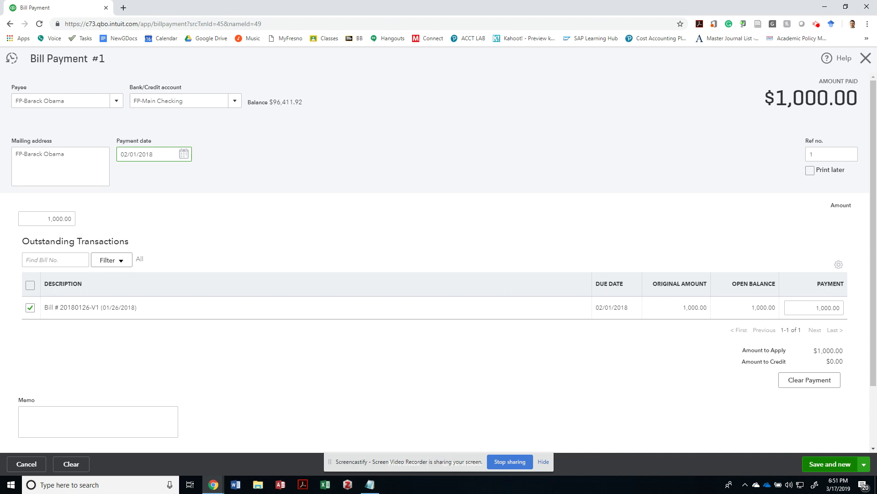
click(830, 464)
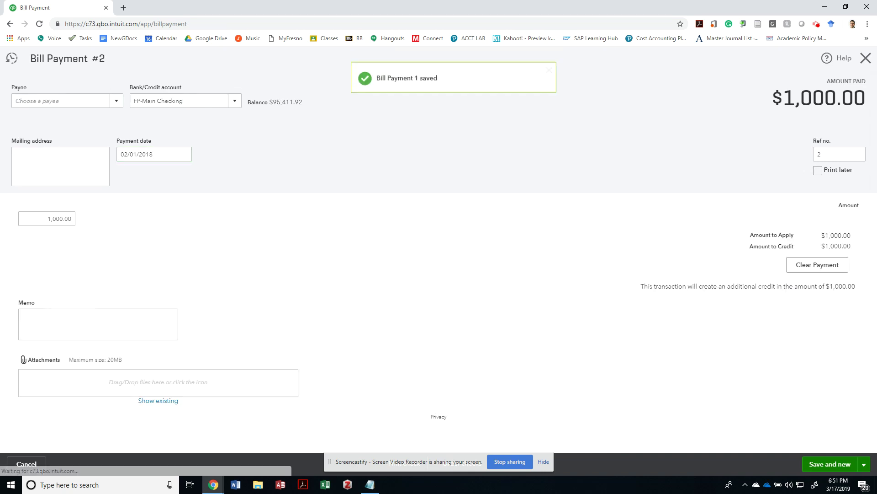
- Choose the second vendor, add the $100,056.00 bill 20180305-V2, and date the payment 04/04/2018
click(118, 101)
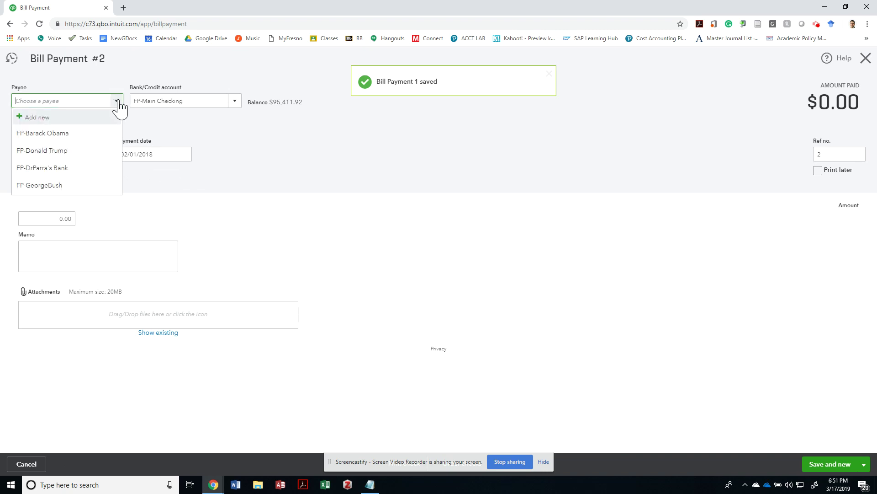
click(96, 149)
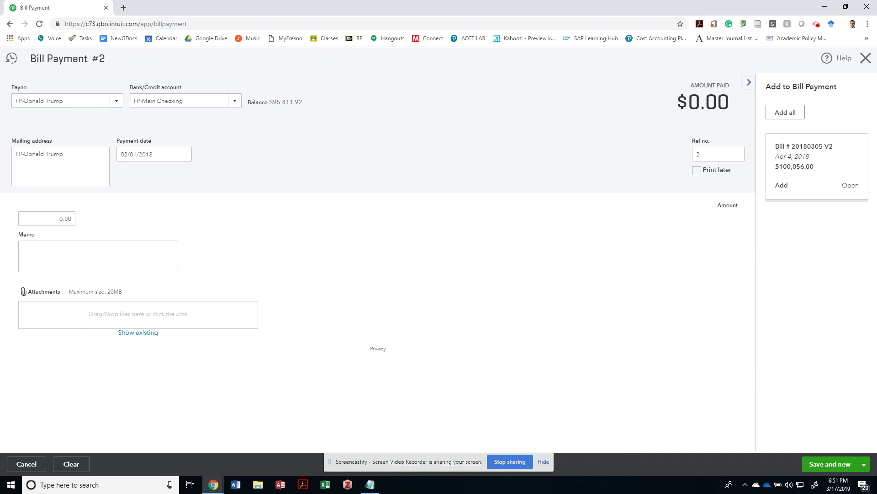
click(782, 185)
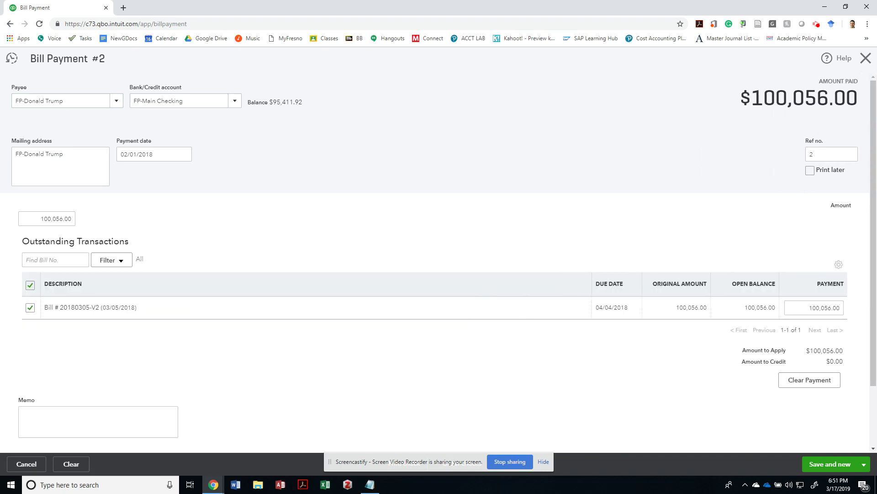
click(153, 154)
text(4/04/)
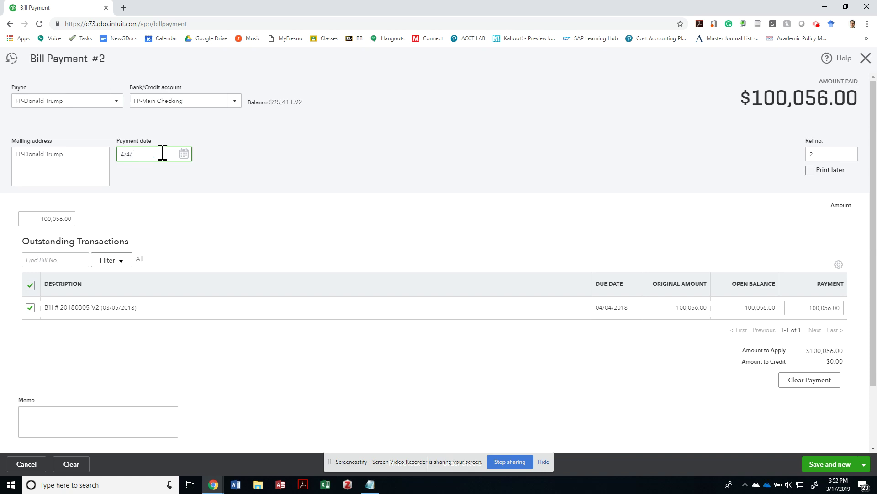
text(2018)
key(Tab)
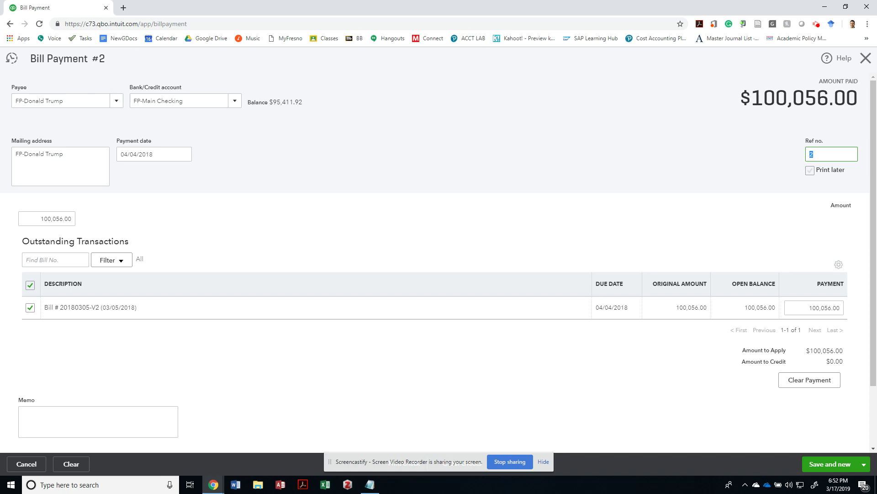
- Leave Print later unchecked, check the instructions, and save Bill Payment 2
click(810, 170)
click(810, 170)
key(alt+Tab)
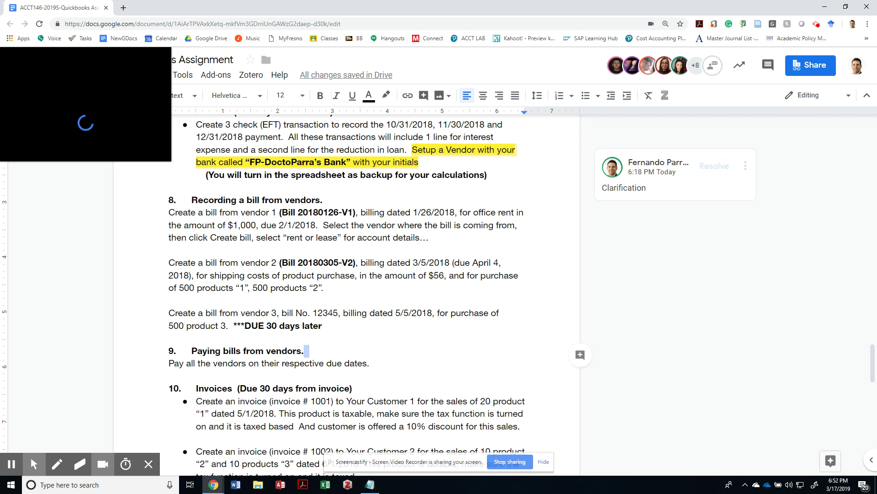
key(alt+Tab)
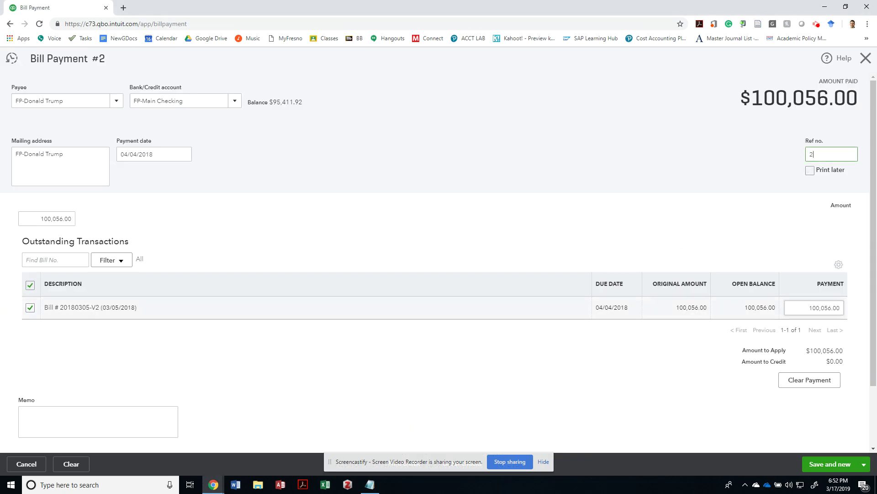
click(830, 464)
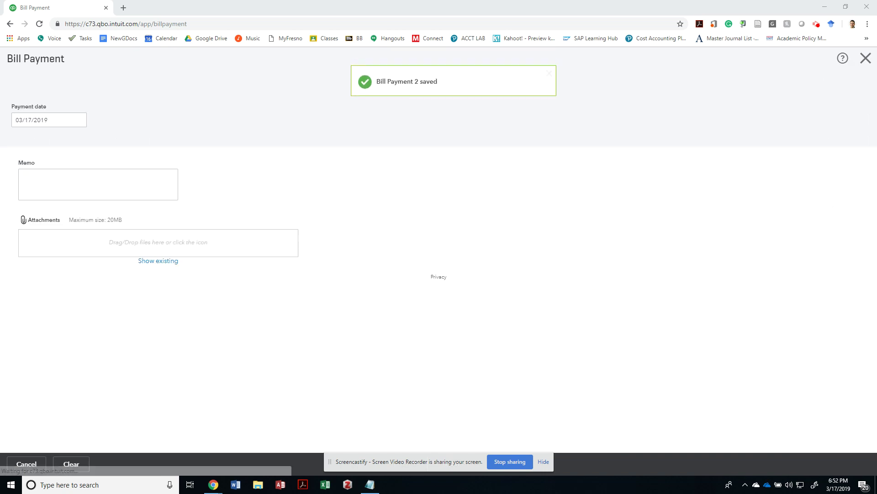
- Choose the third vendor, add the $5,000.00 bill 12345, and date the payment 06/04/2018
click(118, 101)
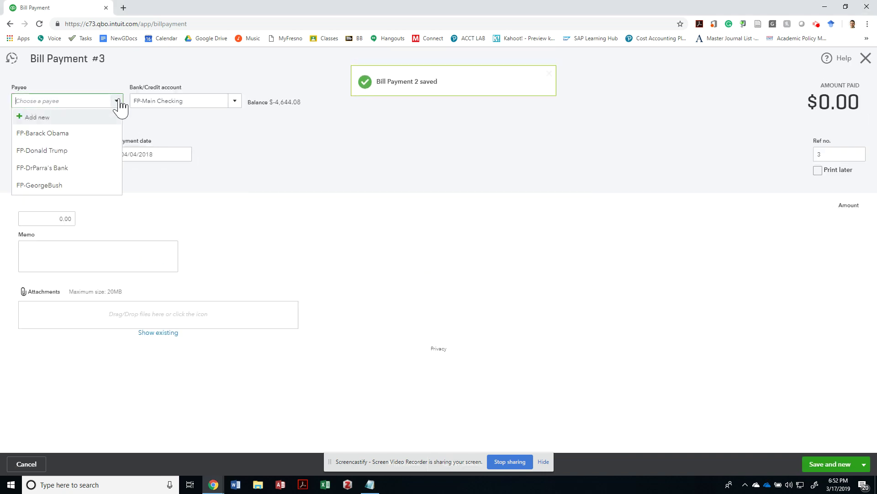
click(66, 185)
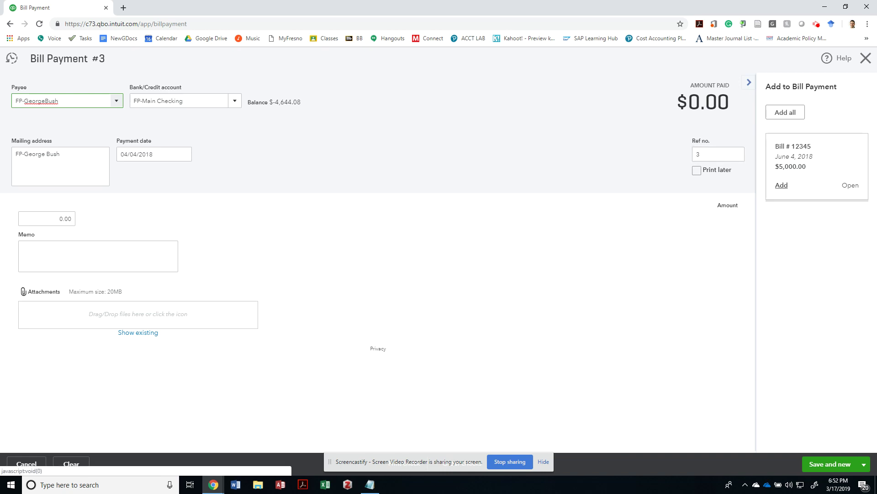
click(782, 185)
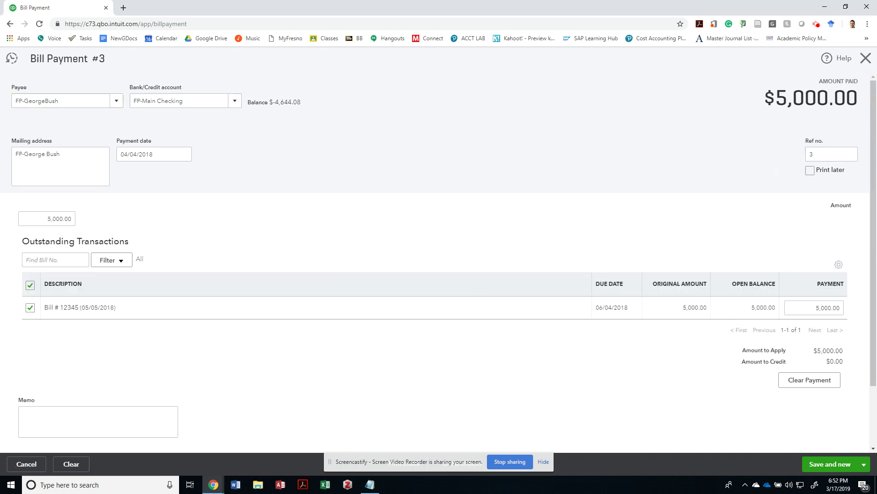
drag(629, 307, 595, 308)
key(ctrl+c)
click(168, 154)
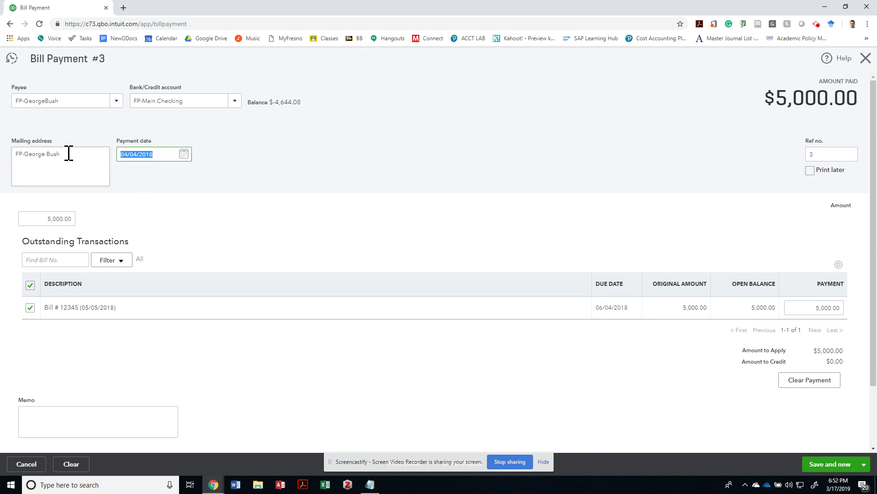
key(ctrl+v)
mouse_move(176, 161)
key(Delete)
key(Tab)
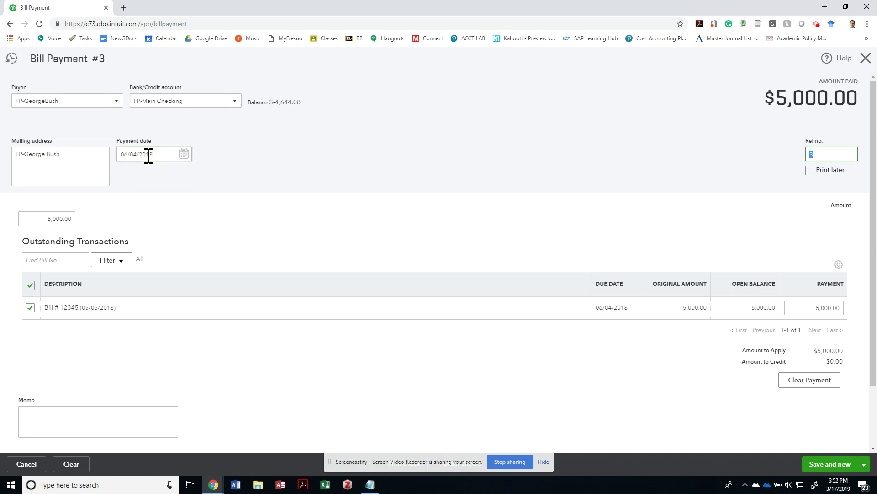
- Review the 5,000.00 payment amount and bring up the other save options
click(305, 192)
drag(275, 102, 296, 103)
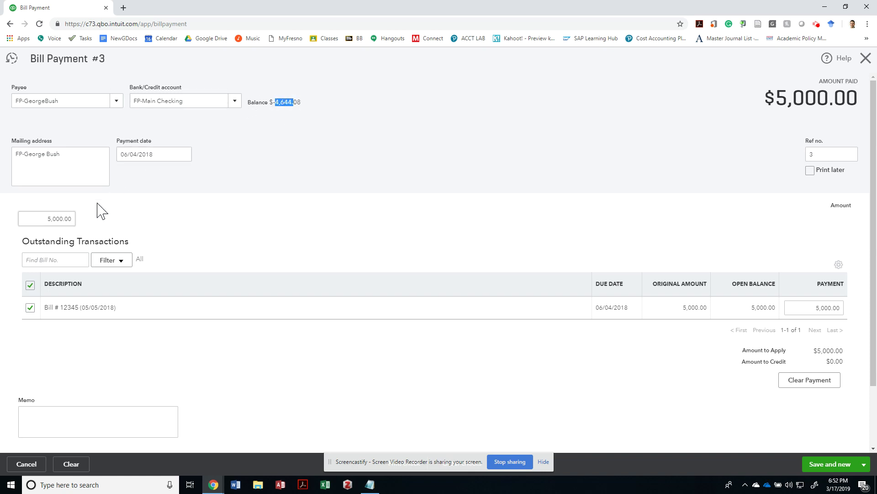
click(45, 221)
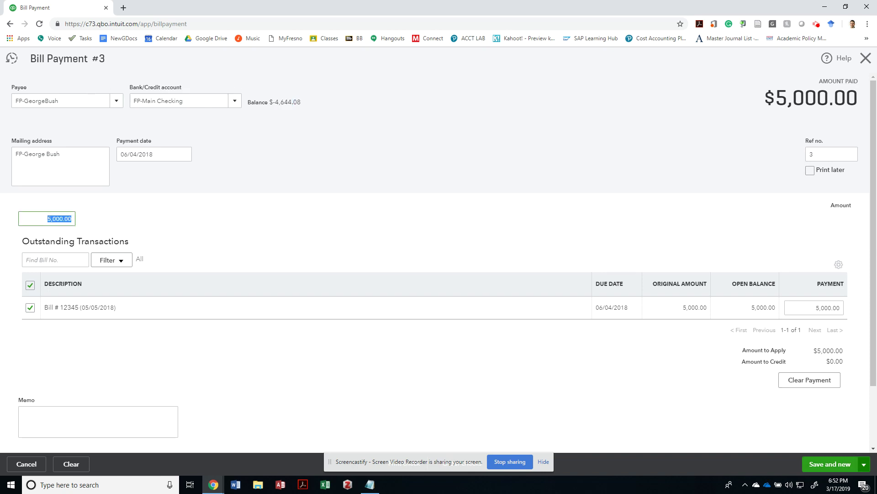
click(864, 463)
click(829, 448)
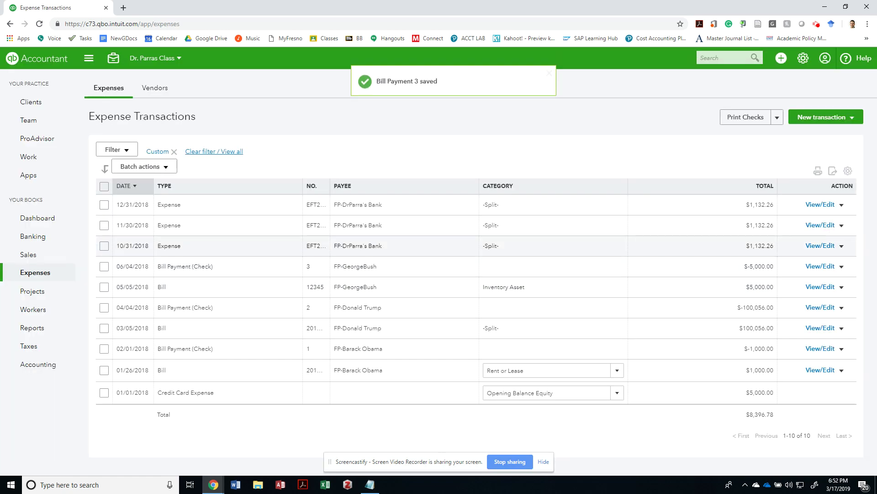